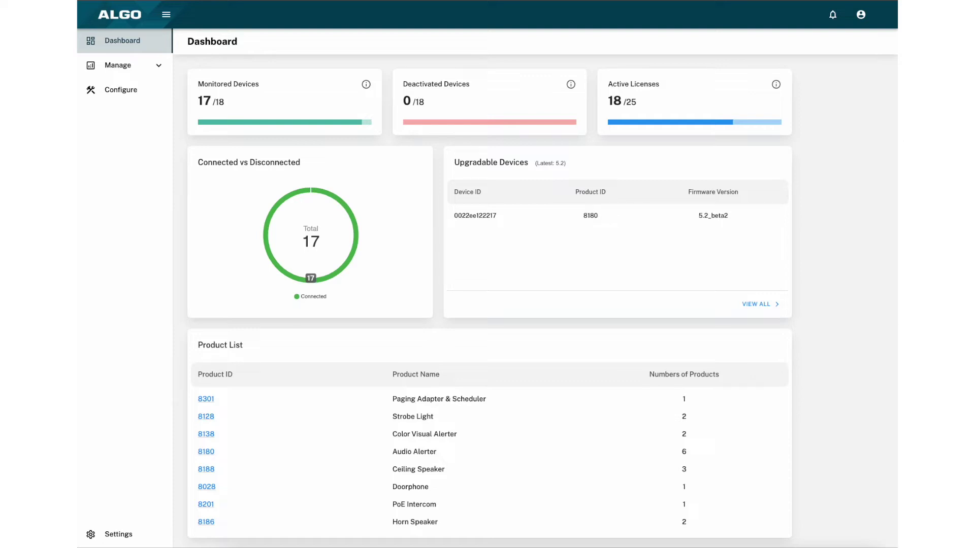
Step: Show the Monitored Devices list from Manage, sorted by device name, ready to search
click(133, 68)
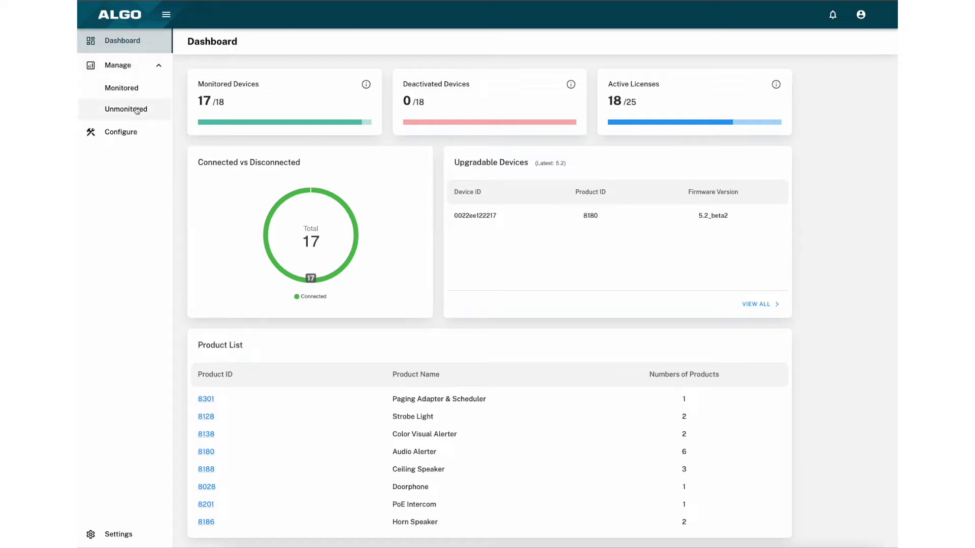
click(133, 92)
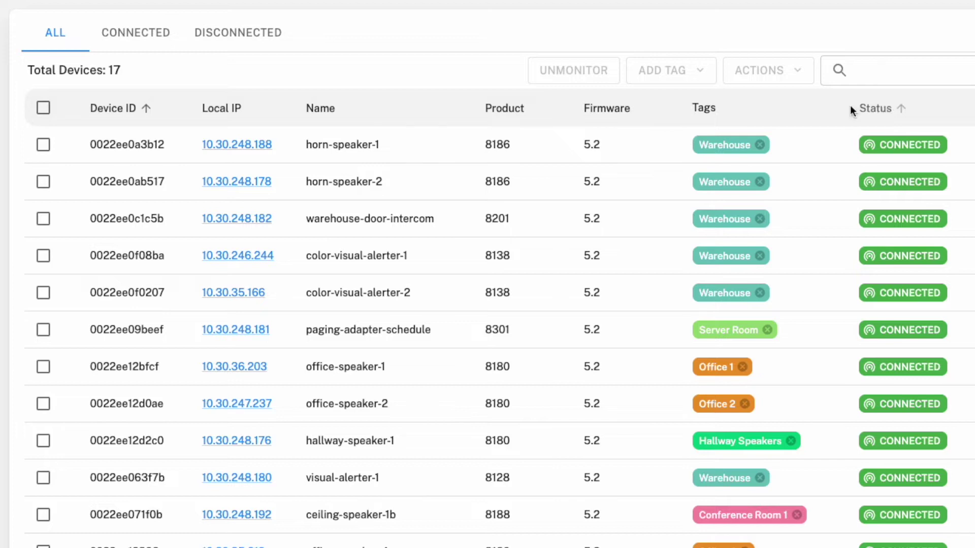
click(327, 111)
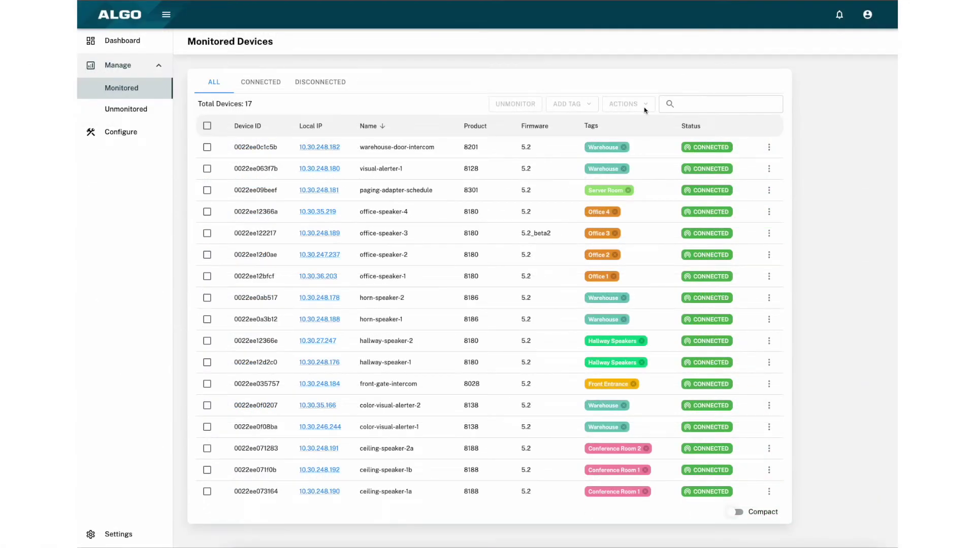
click(688, 105)
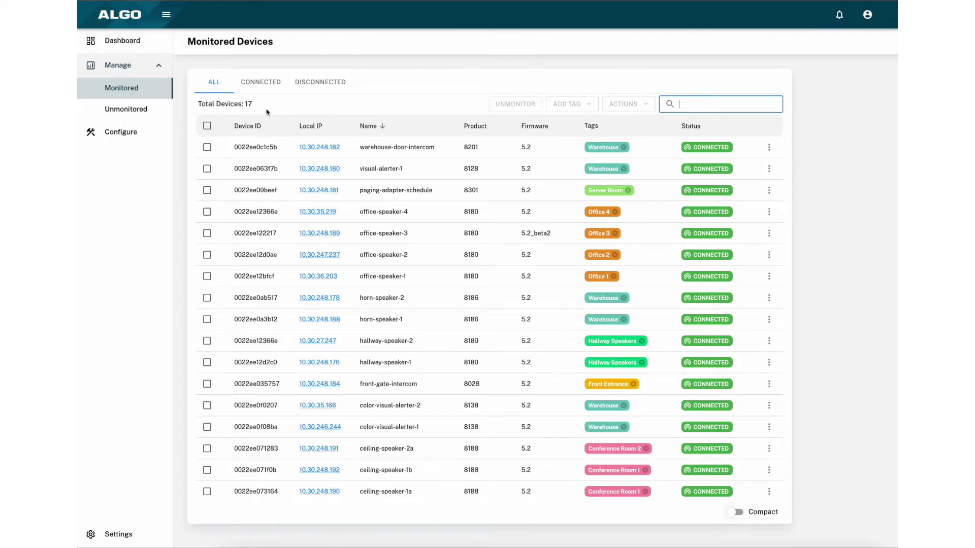
click(151, 111)
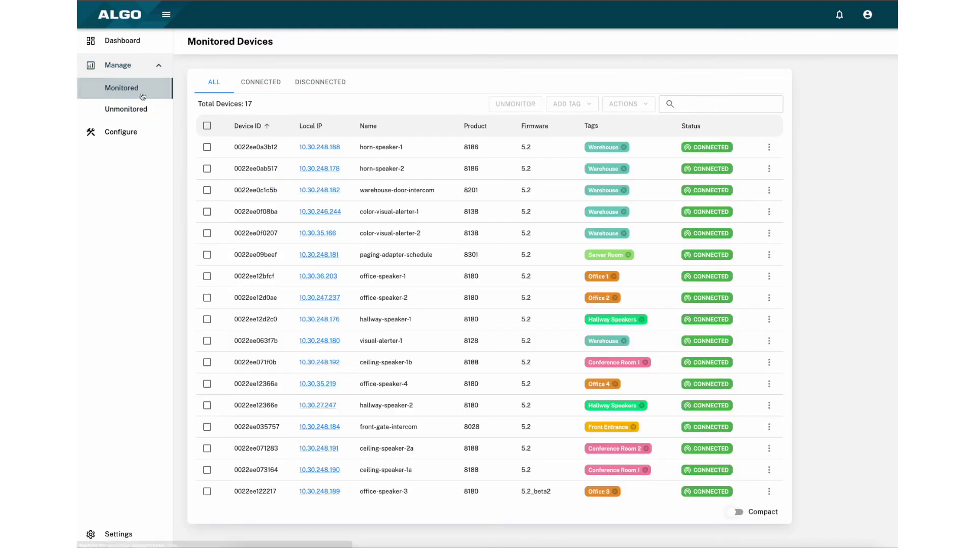
Step: Select horn-speaker-1 and horn-speaker-2 and view the group ACTIONS available for them
click(207, 147)
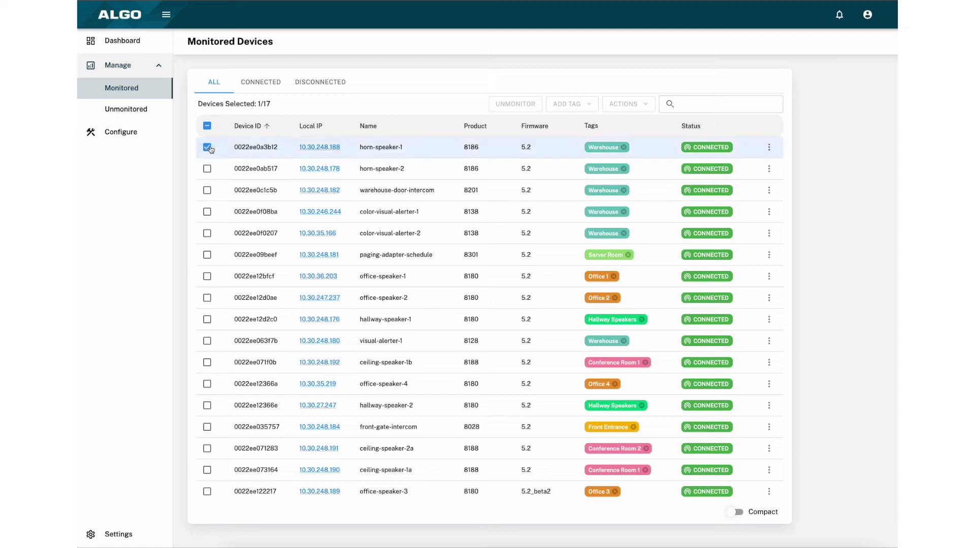
click(768, 147)
click(300, 189)
click(207, 169)
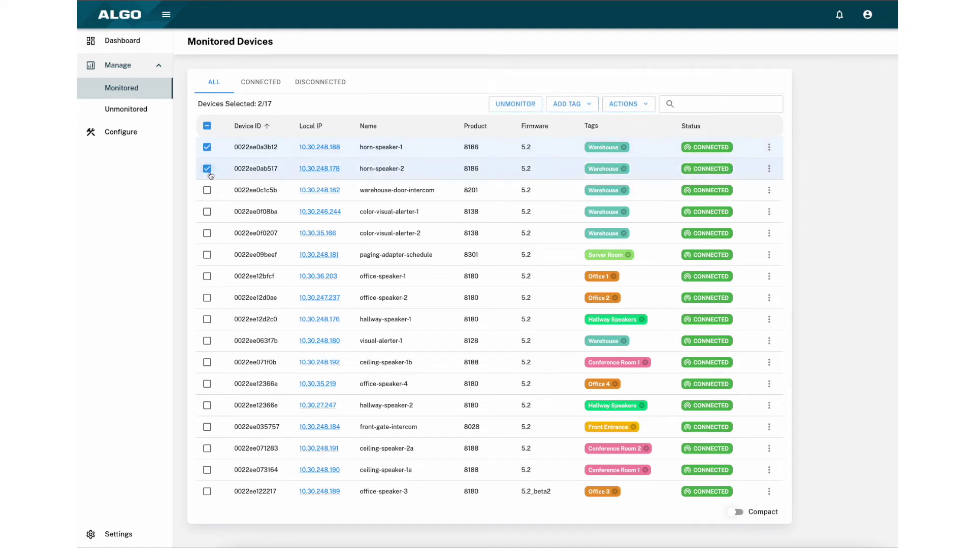
click(624, 104)
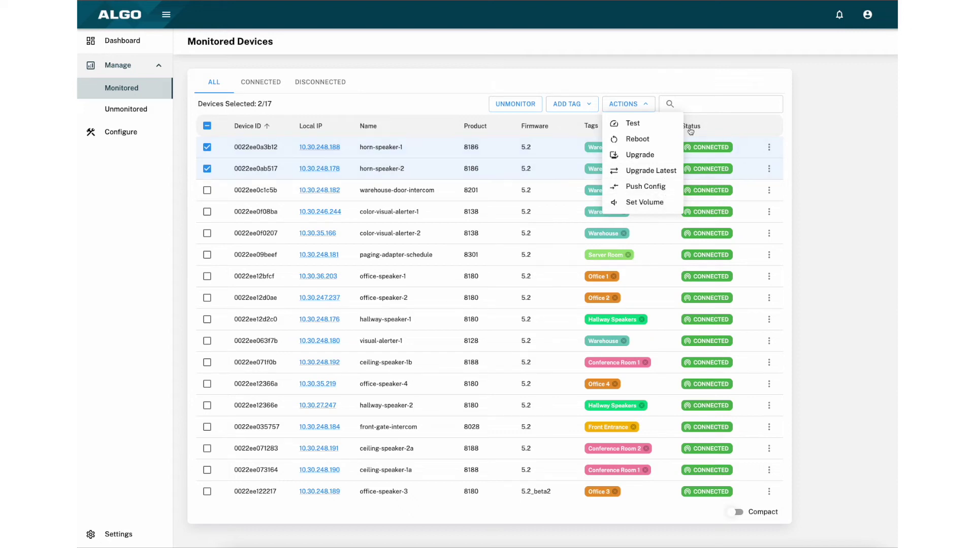
Step: Leave the group actions and bring up the row action menu for horn-speaker-1
click(769, 147)
click(789, 169)
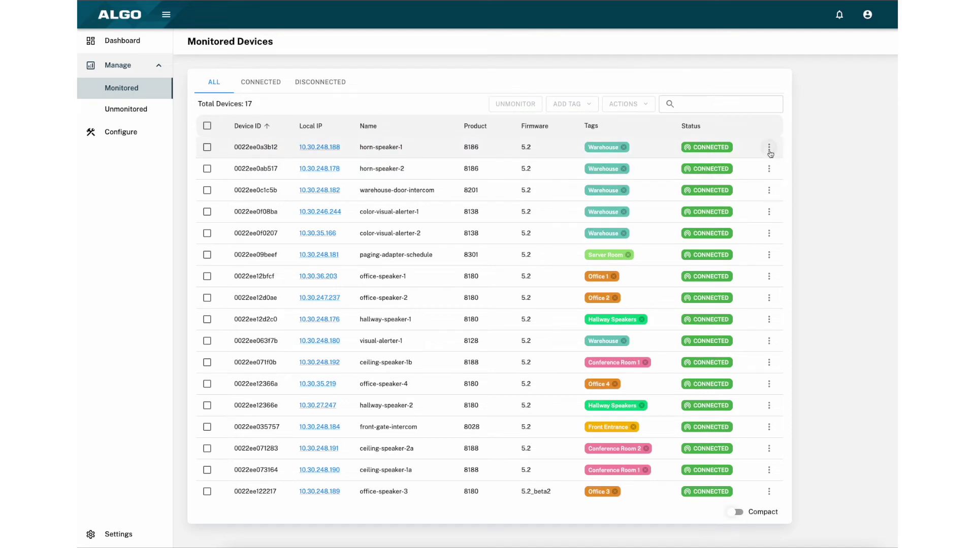
click(769, 147)
Step: Reboot horn-speaker-1, then request a firmware upgrade and acknowledge it is already current
click(782, 181)
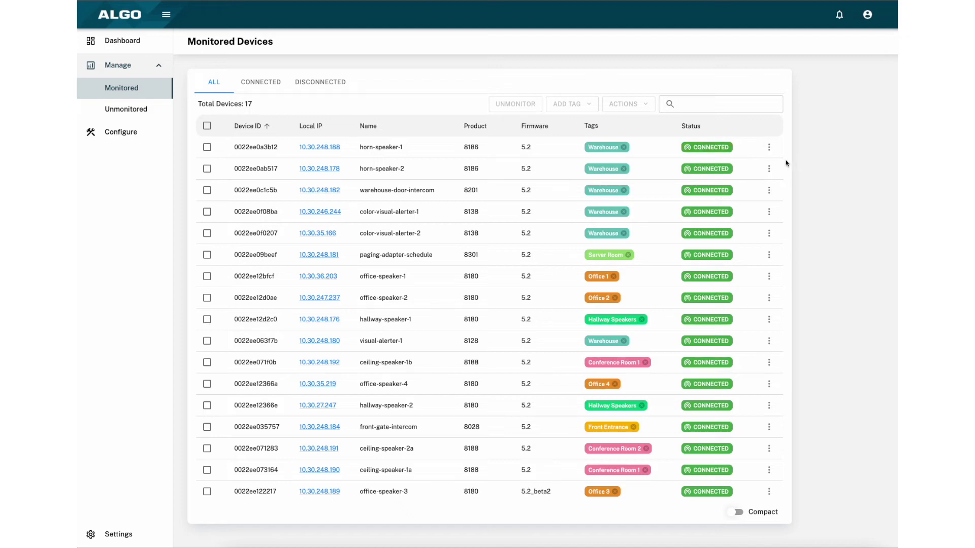
click(769, 148)
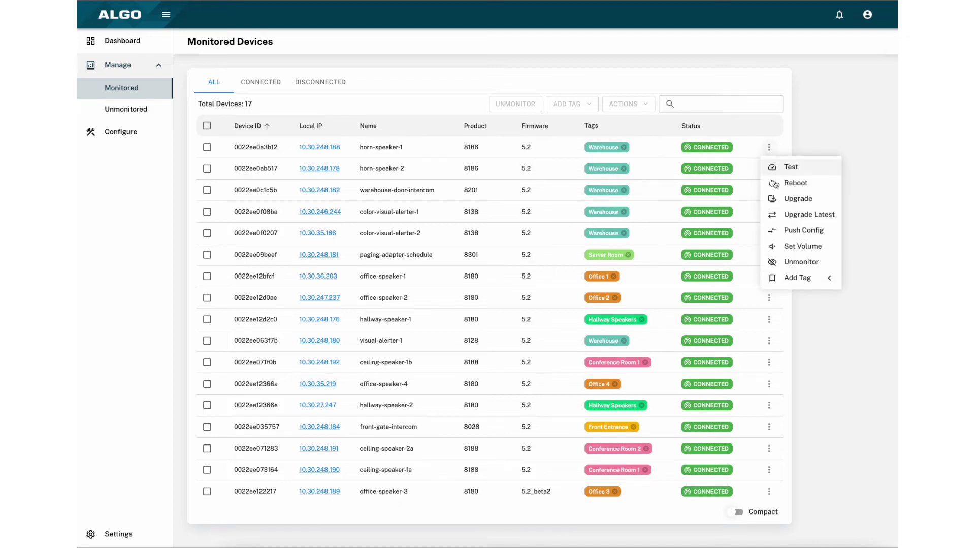
click(793, 216)
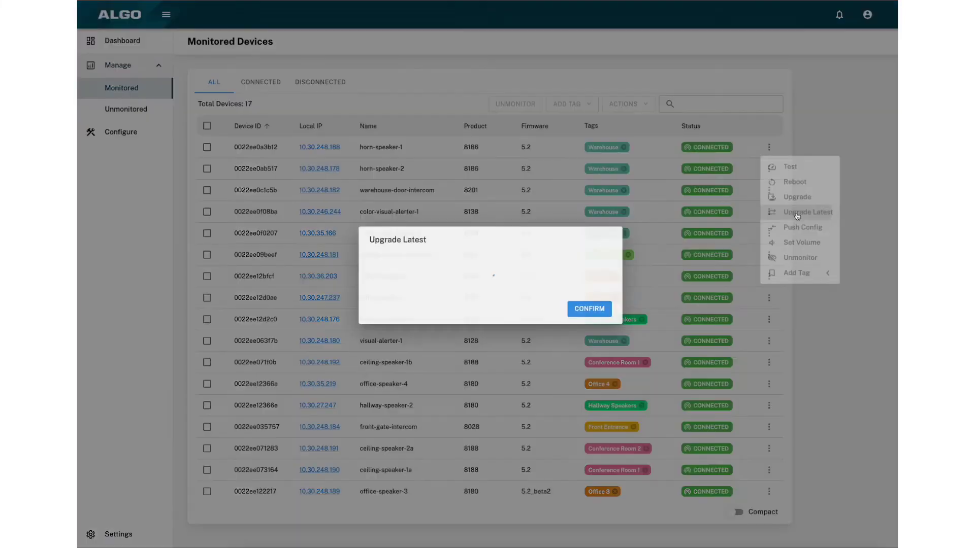
click(588, 309)
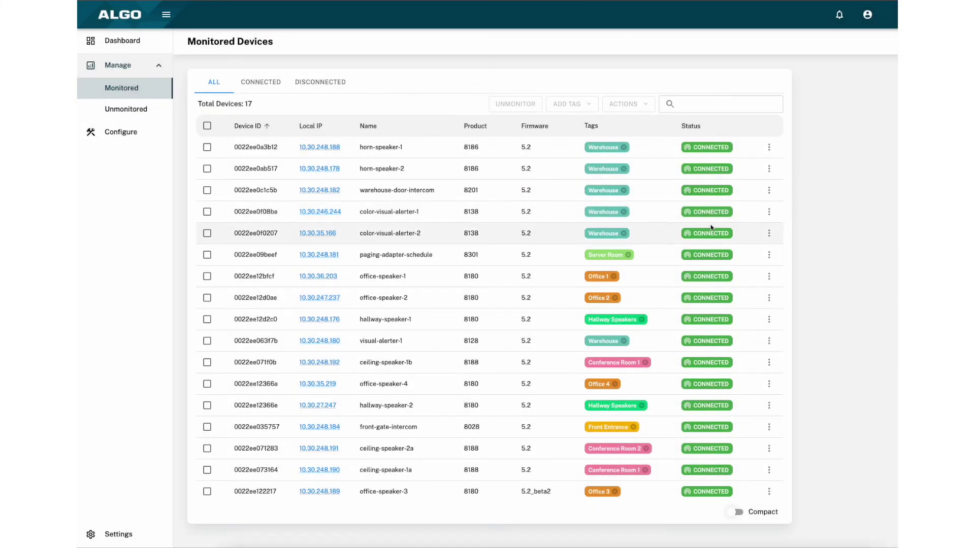
Step: Start a firmware upgrade for horn-speaker-2 via web address, then cancel it
click(769, 168)
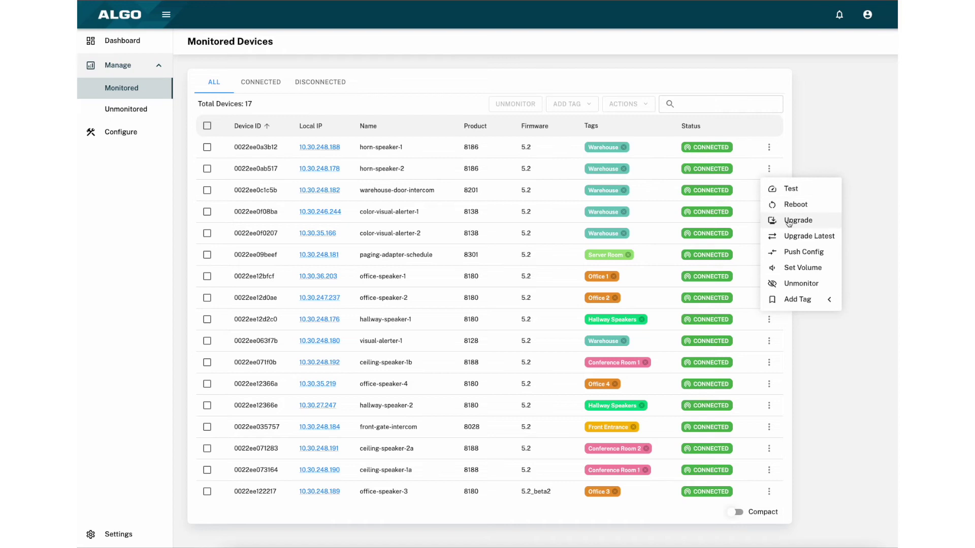
click(790, 223)
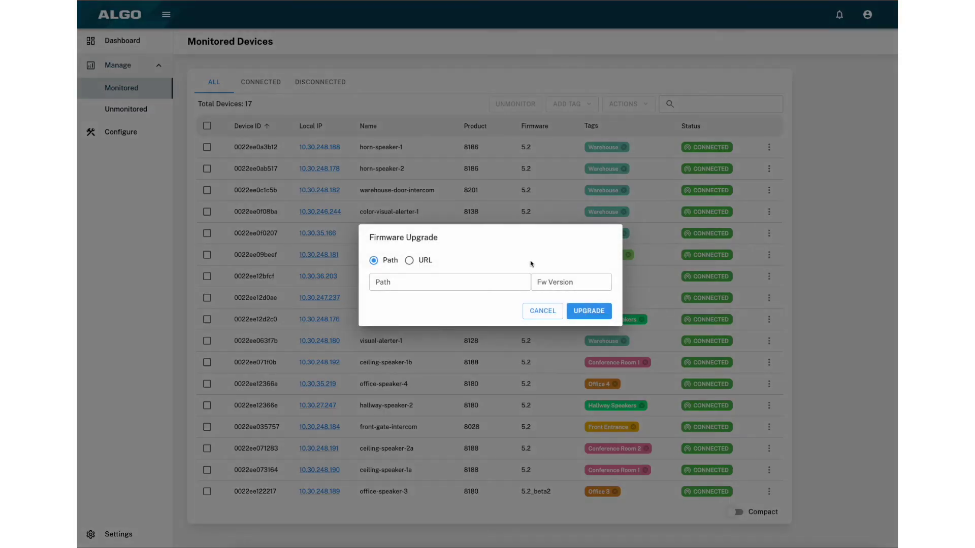
click(409, 261)
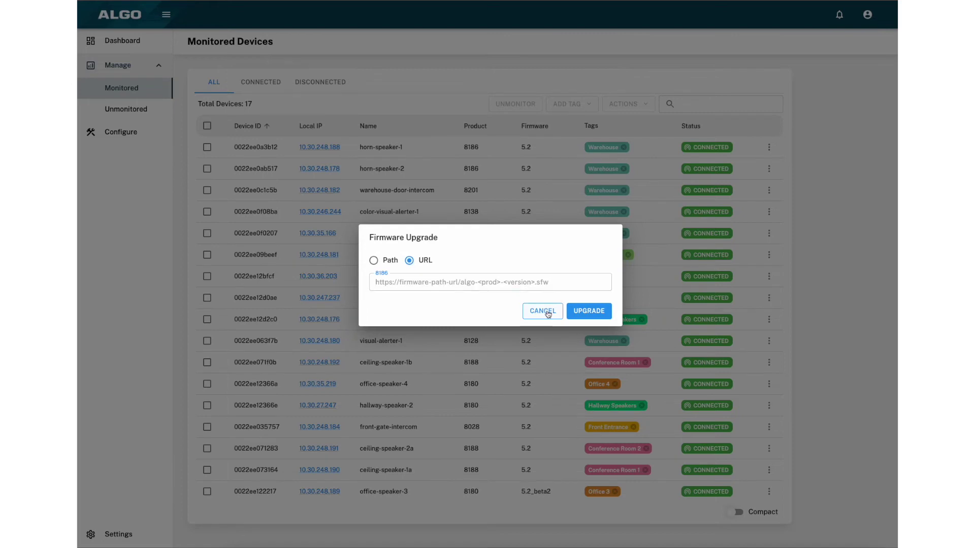
click(543, 311)
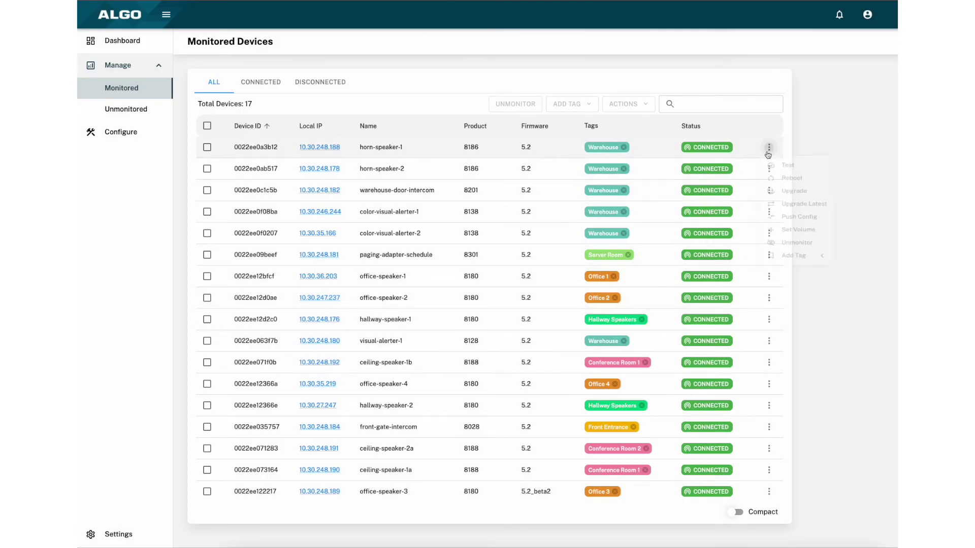
click(768, 147)
Step: Push the Warehouse-Horn-Speaker.txt configuration to horn-speaker-1 and confirm
click(800, 231)
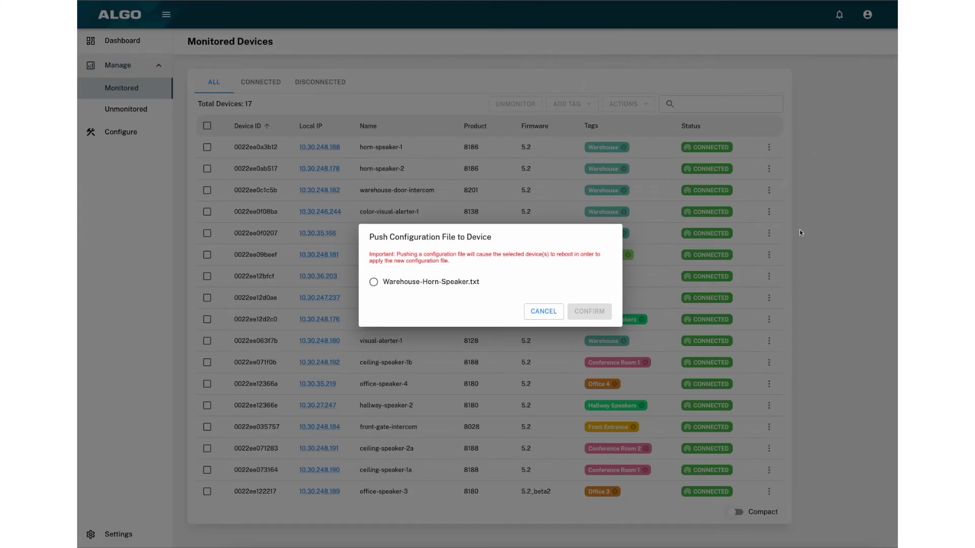
click(447, 285)
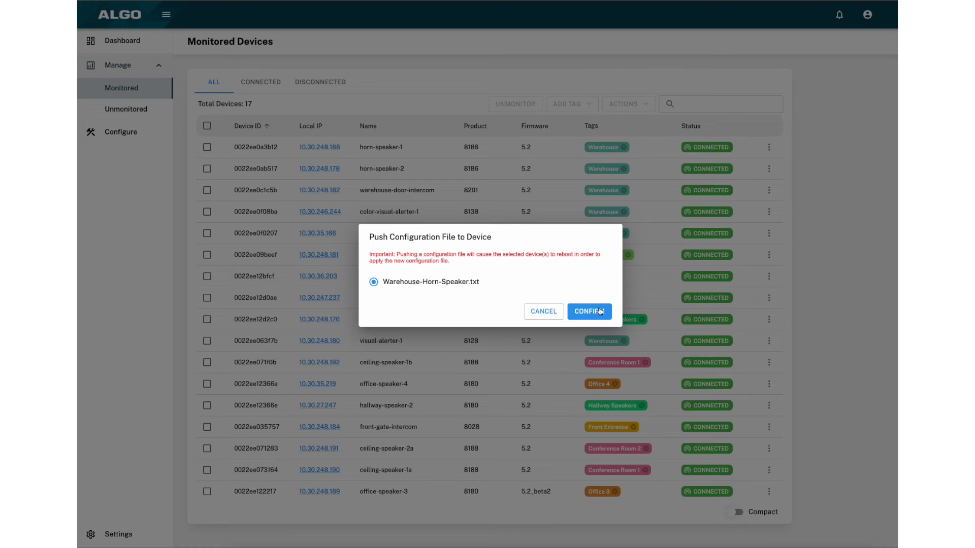
click(589, 312)
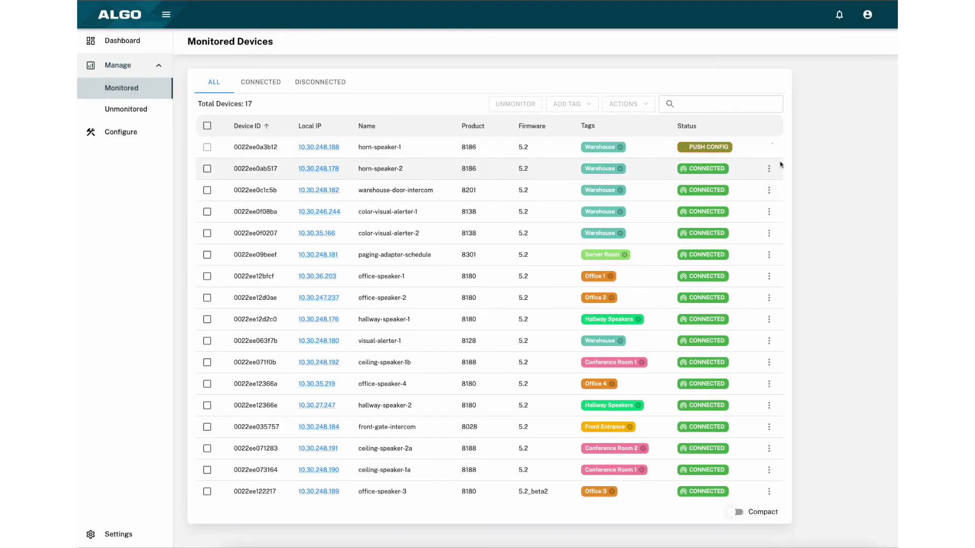
Step: View horn-speaker-1's Set Volume settings and dismiss them unchanged
click(768, 147)
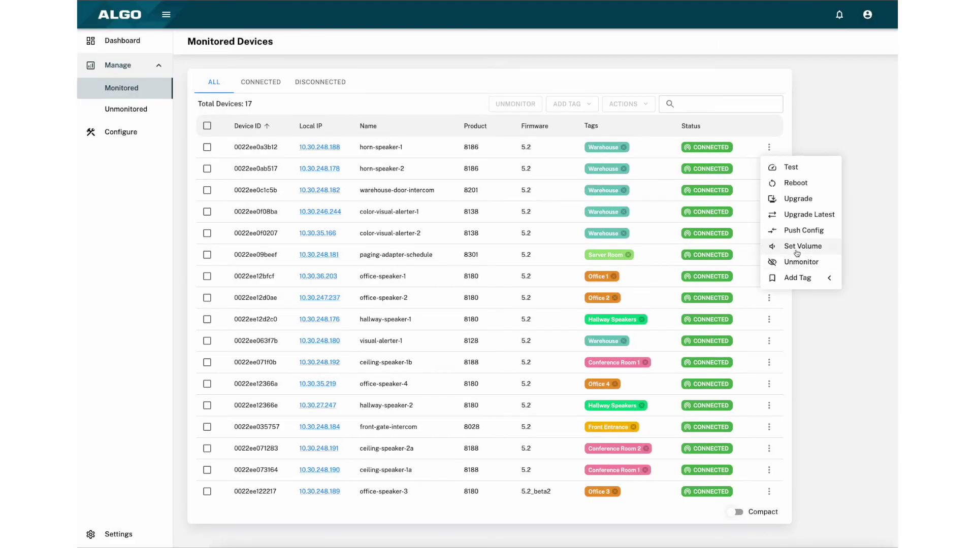
click(795, 246)
click(796, 253)
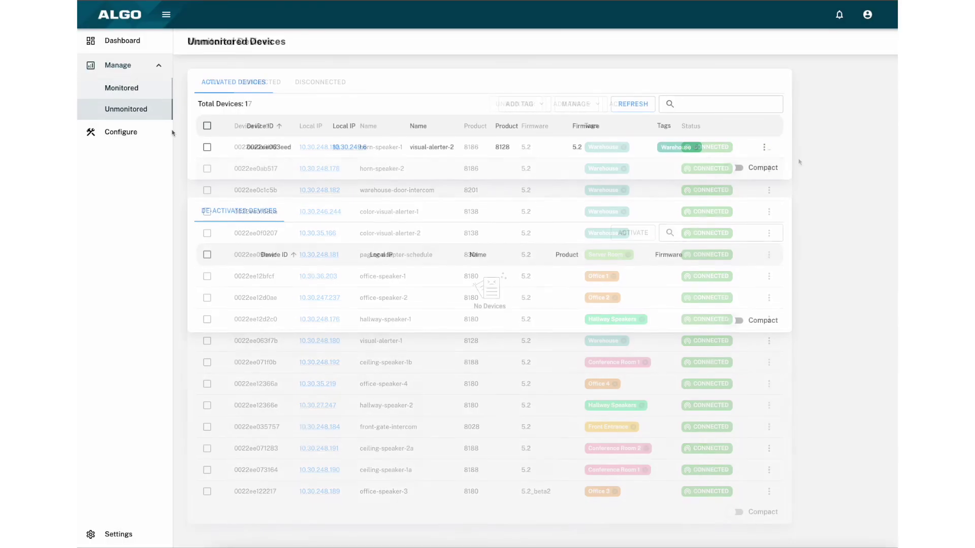
Step: On the Configure page, start a grey Warehouse tag and abandon it as a duplicate
click(160, 133)
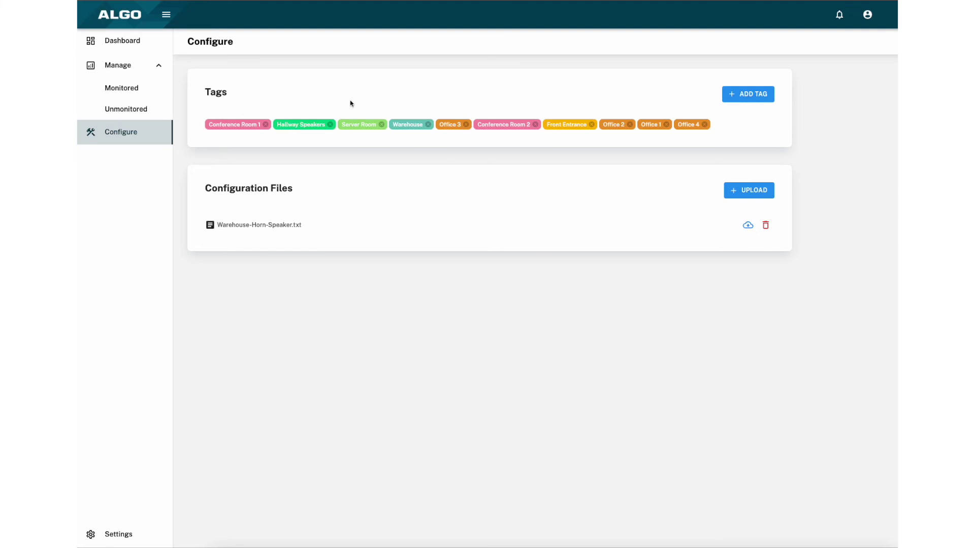
click(750, 95)
click(517, 251)
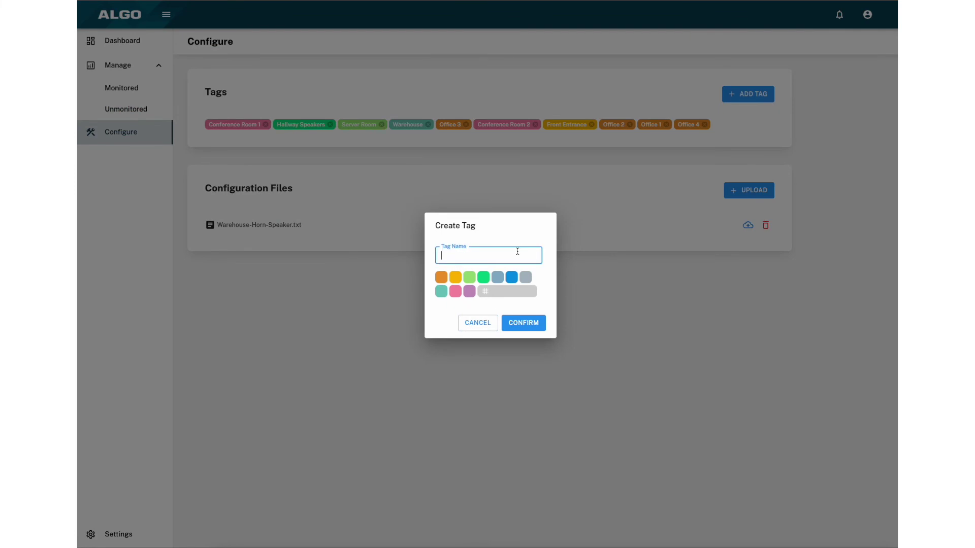
text(Warehou)
text(se)
click(529, 272)
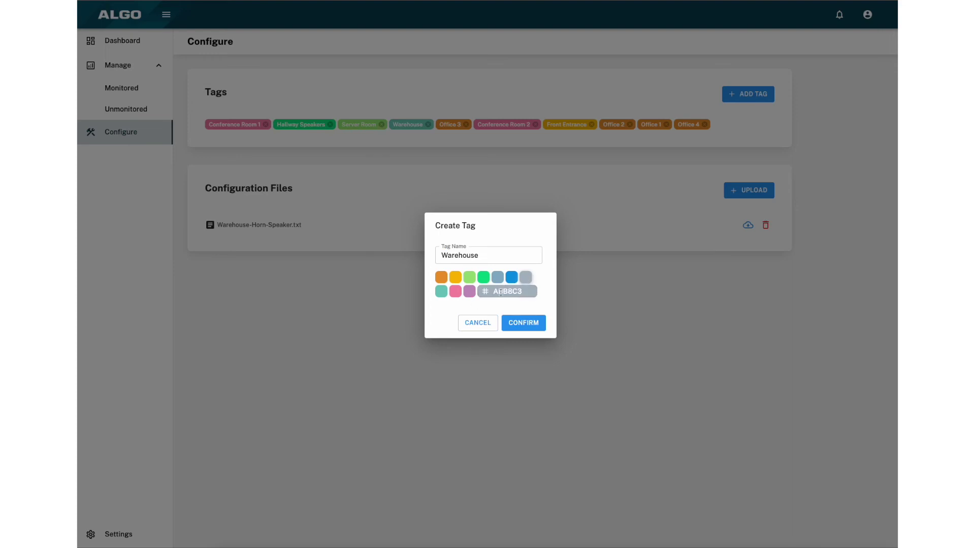
click(490, 328)
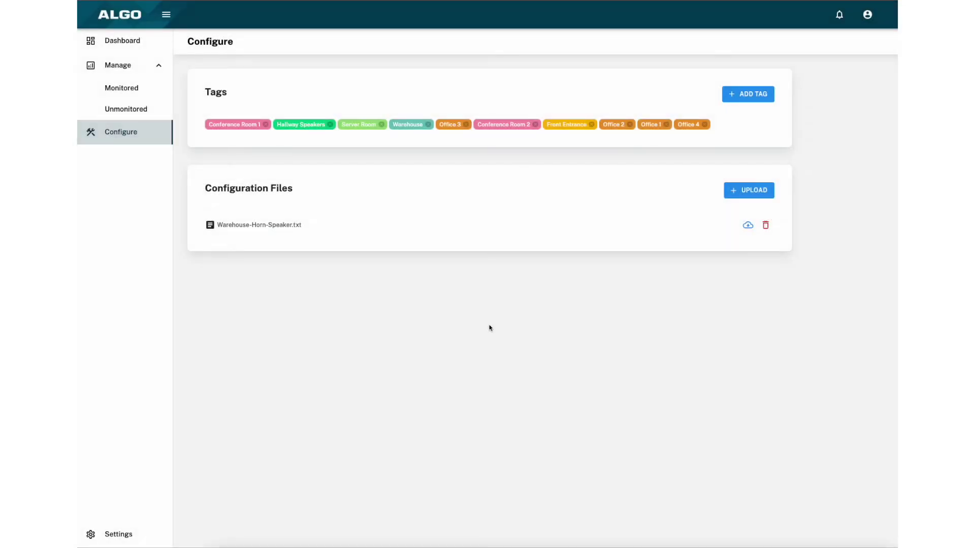
click(122, 535)
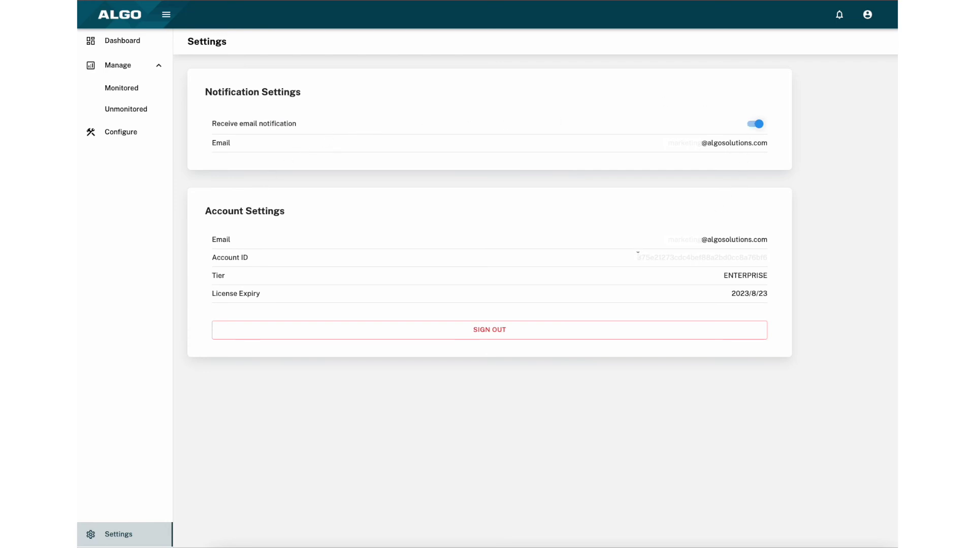
Step: Review the Account ID and Enterprise tier, then switch off Receive email notification
drag(638, 258, 772, 260)
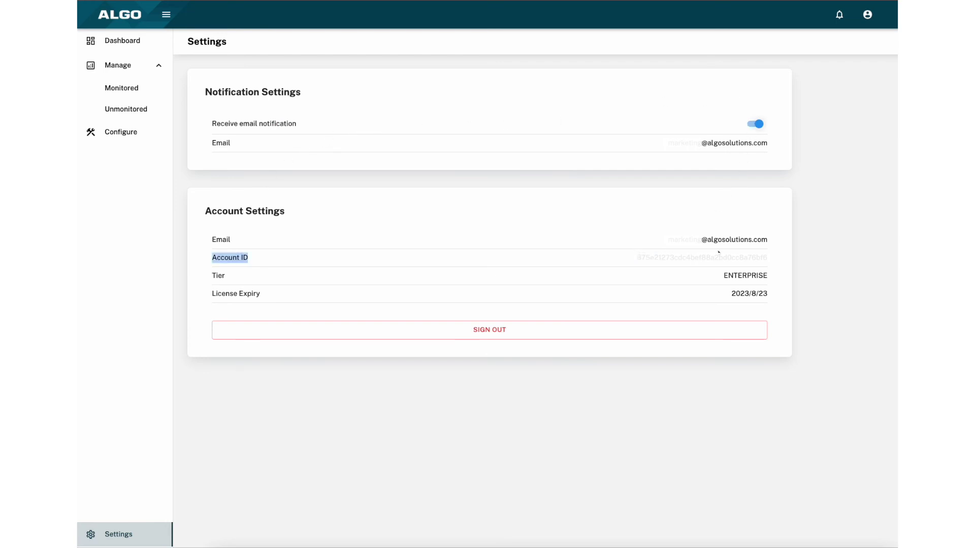
click(788, 249)
drag(774, 276, 724, 276)
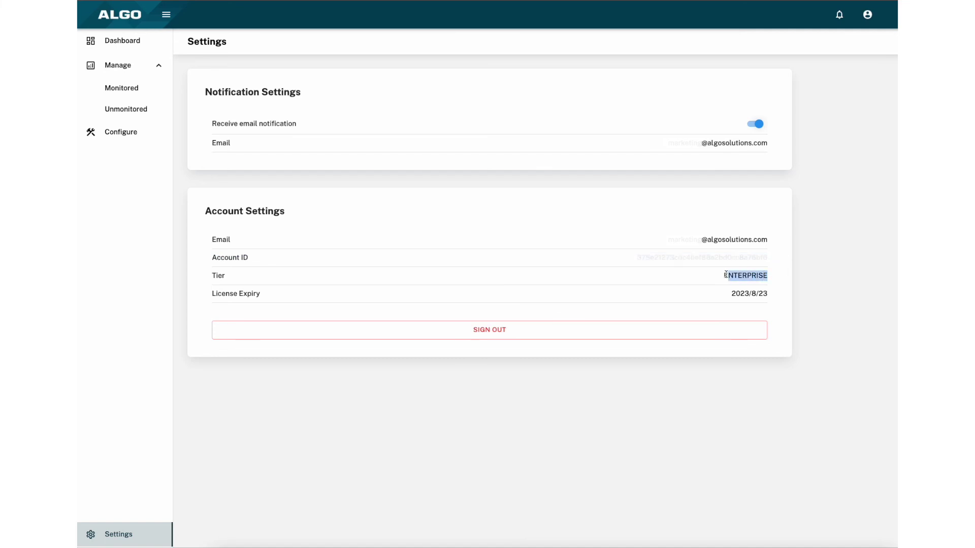
click(786, 262)
click(757, 124)
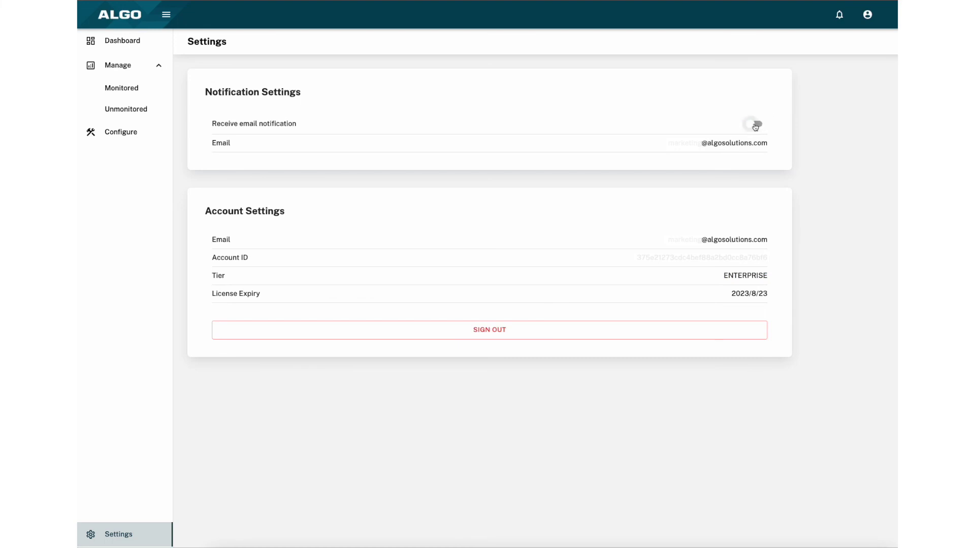